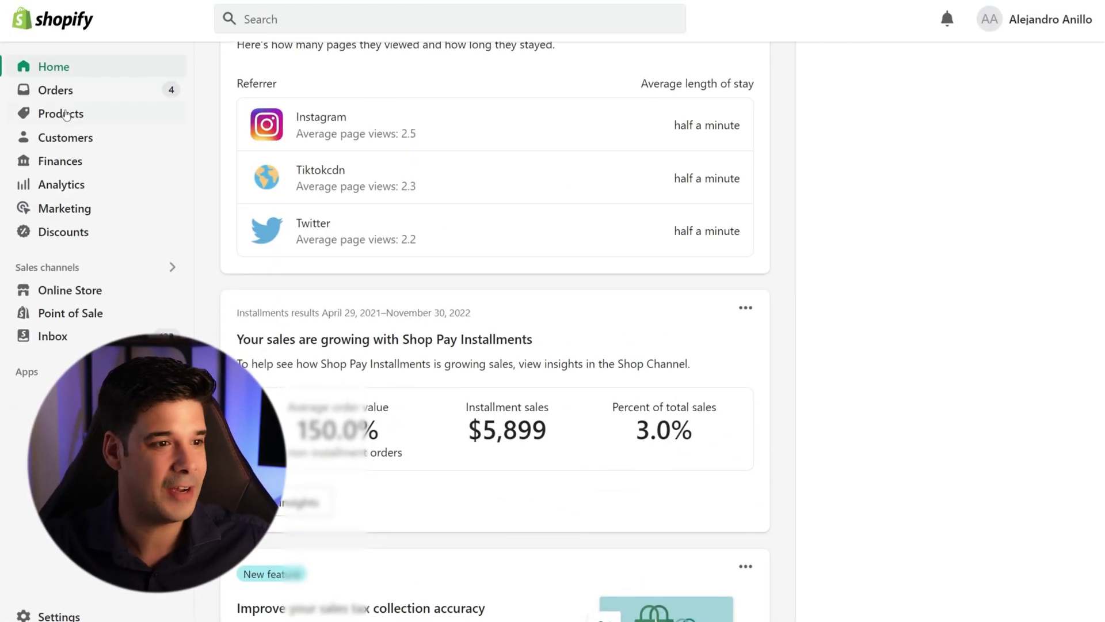
Go to Customers to see the All customers segment with 11481 customers
{"action": "left_click", "coordinate": [66, 139]}
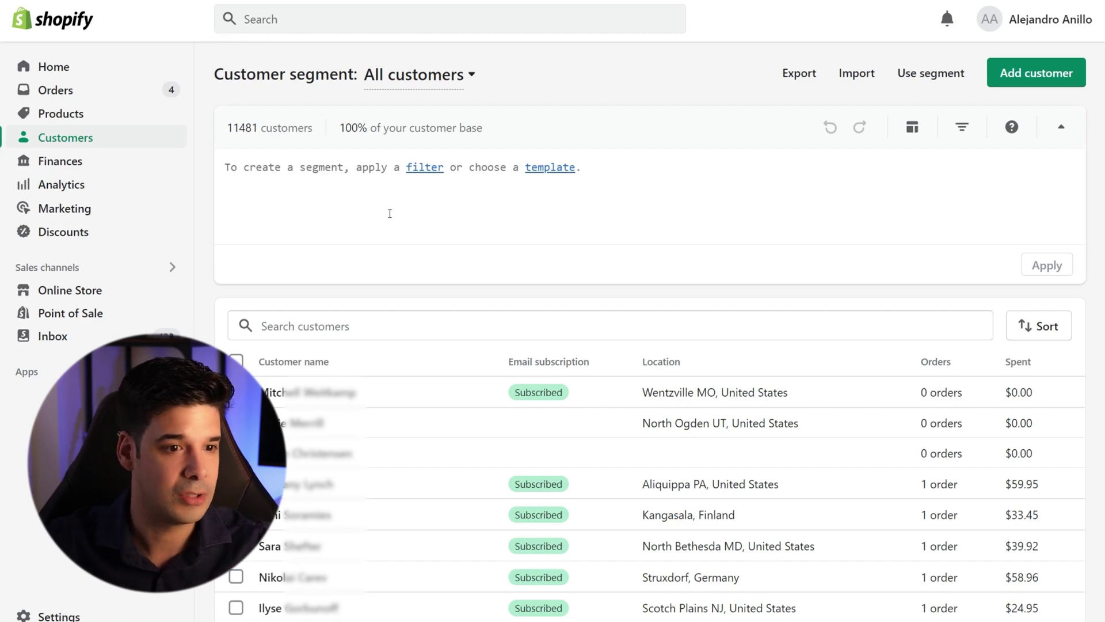
Filter customers by abandoned checkout date in the last 7 days
{"action": "left_click", "coordinate": [307, 190]}
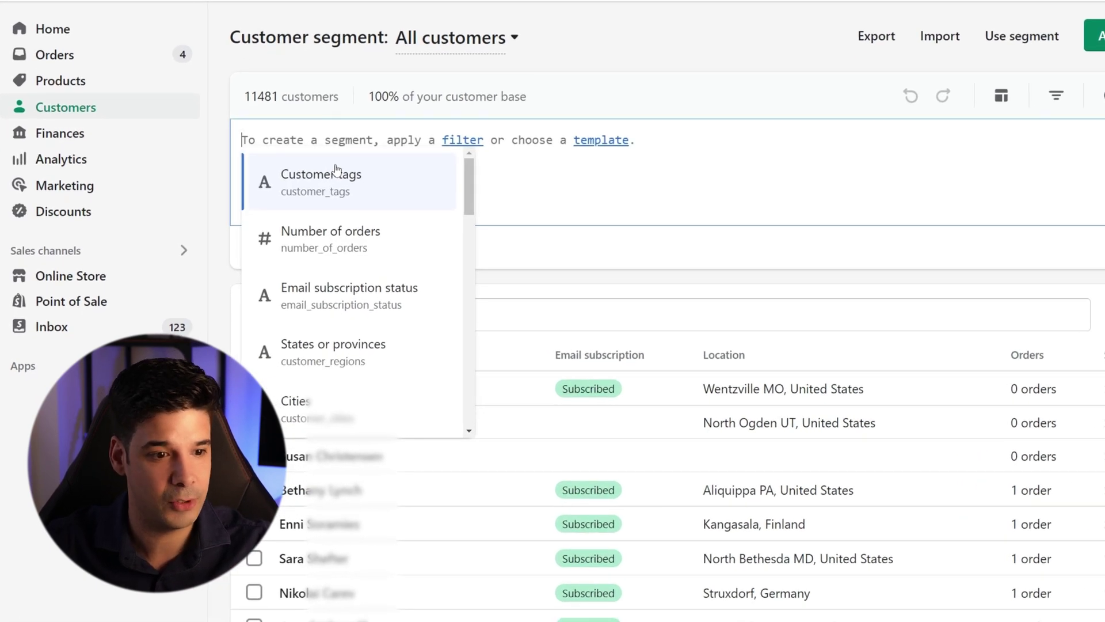
{"action": "scroll", "coordinate": [348, 193], "scroll_direction": "down", "scroll_amount": 4}
{"action": "left_click", "coordinate": [344, 311]}
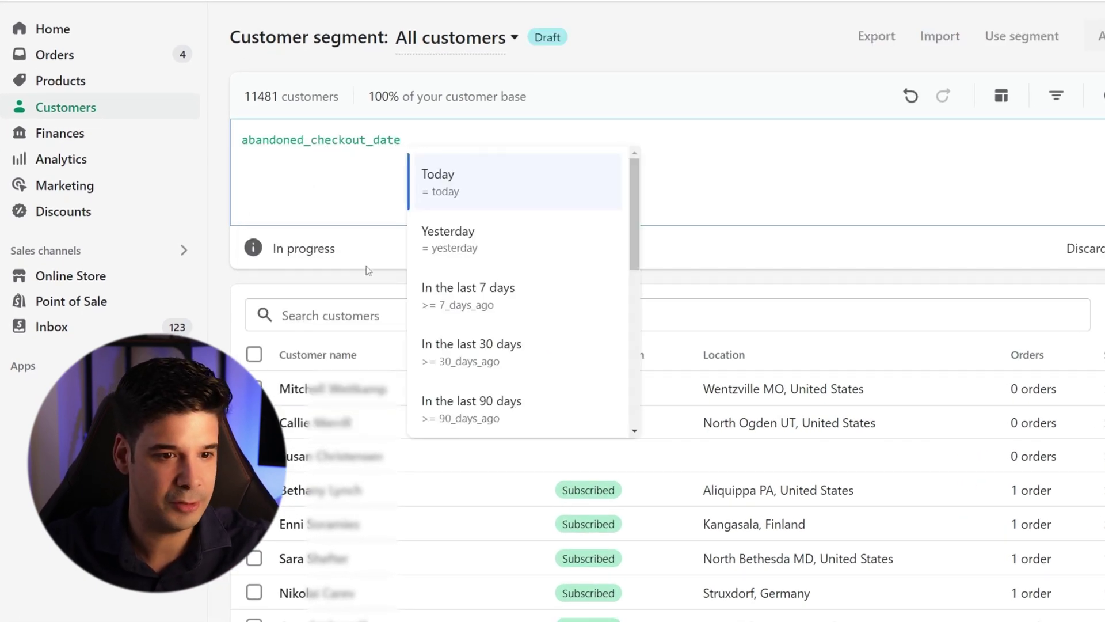
{"action": "left_click", "coordinate": [475, 296]}
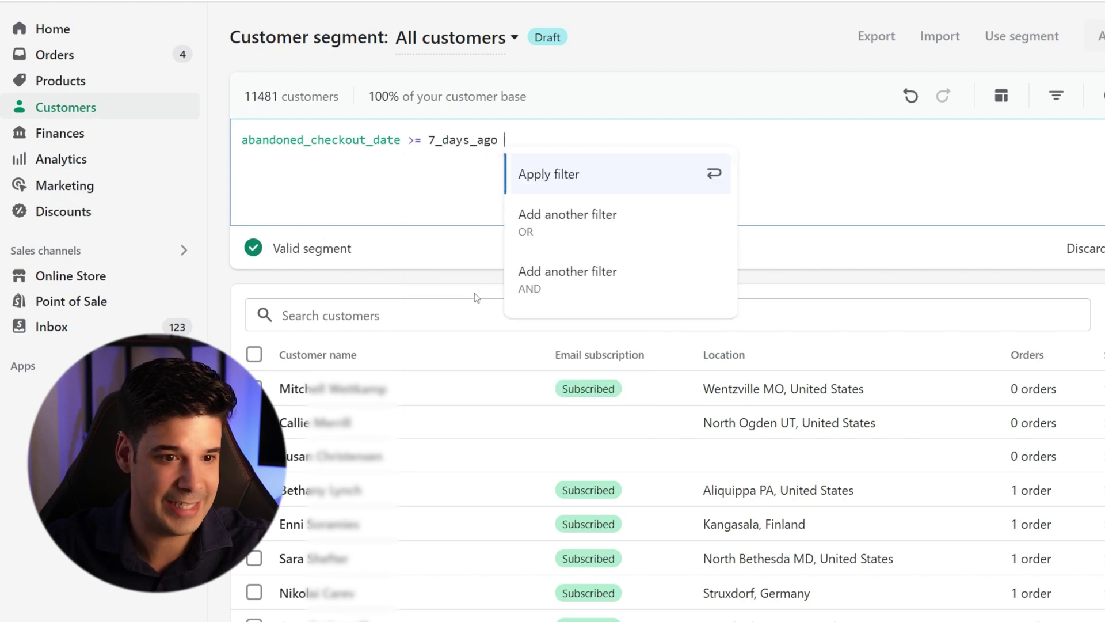
Add an AND condition that last order date doesn't exist and apply it, leaving 5 customers
{"action": "left_click", "coordinate": [551, 281]}
{"action": "scroll", "coordinate": [633, 288], "scroll_direction": "down", "scroll_amount": 5}
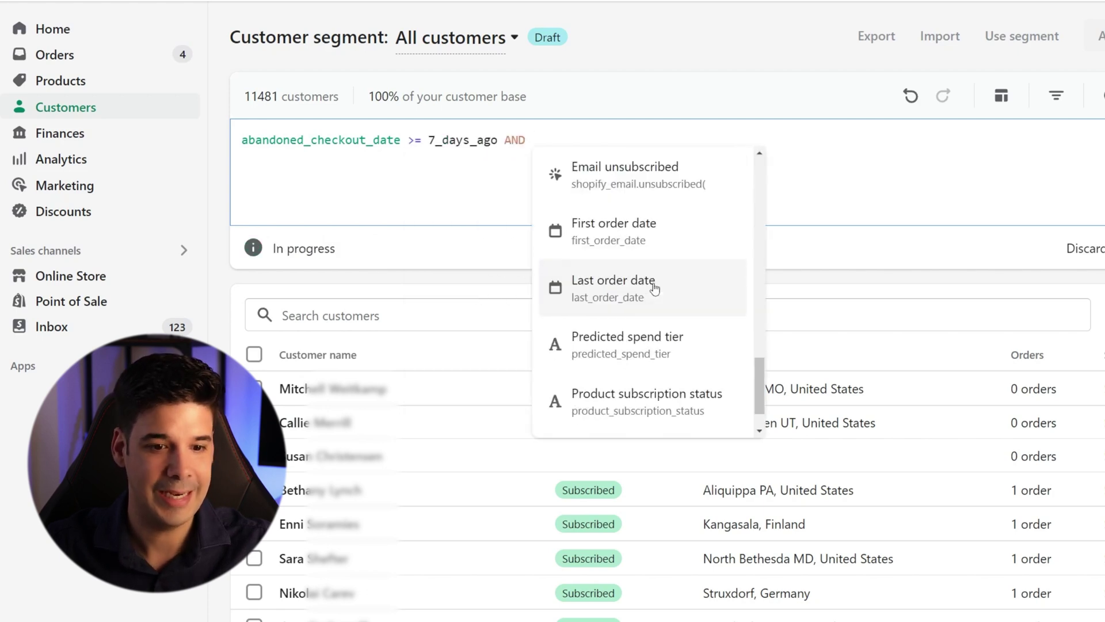
{"action": "left_click", "coordinate": [653, 288]}
{"action": "scroll", "coordinate": [731, 334], "scroll_direction": "down", "scroll_amount": 5}
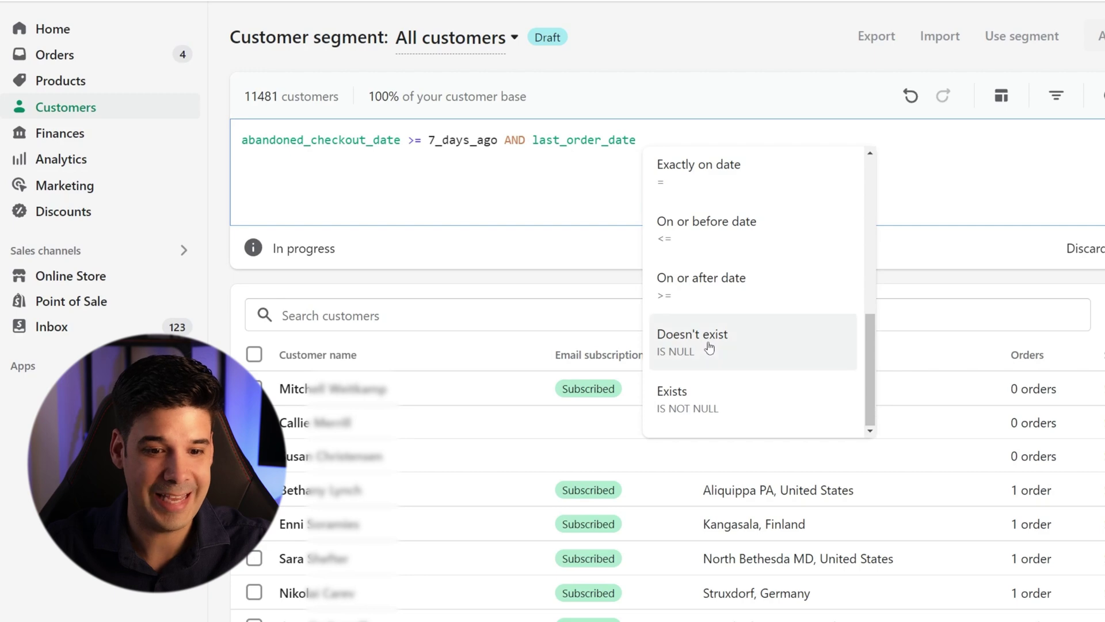
{"action": "left_click", "coordinate": [709, 347]}
{"action": "left_click", "coordinate": [498, 144]}
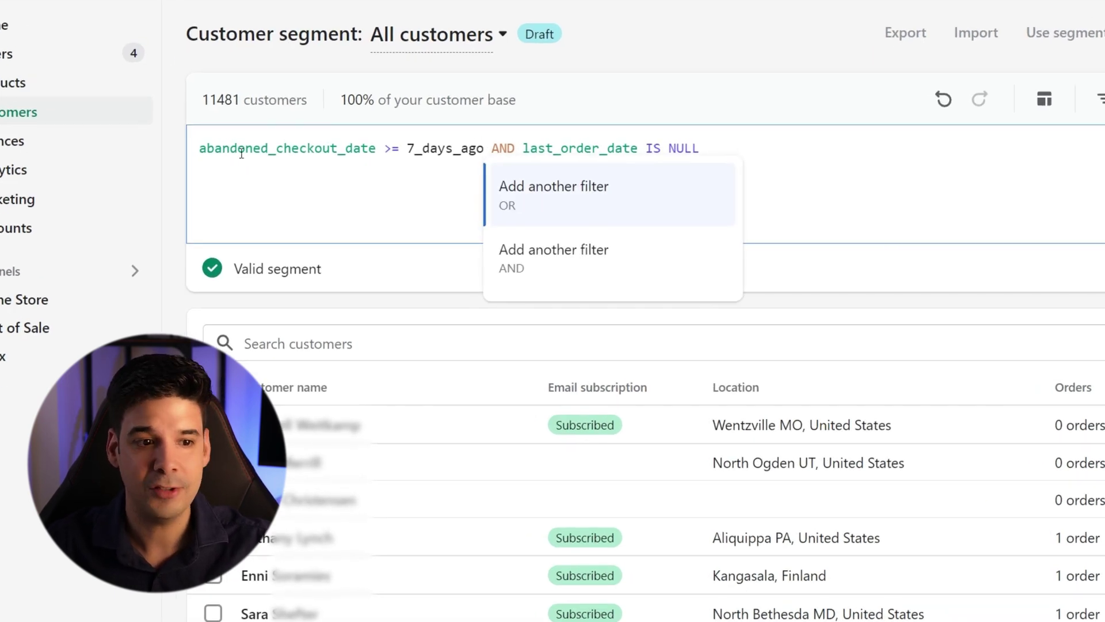
{"action": "left_click_drag", "start_coordinate": [407, 151], "coordinate": [640, 156]}
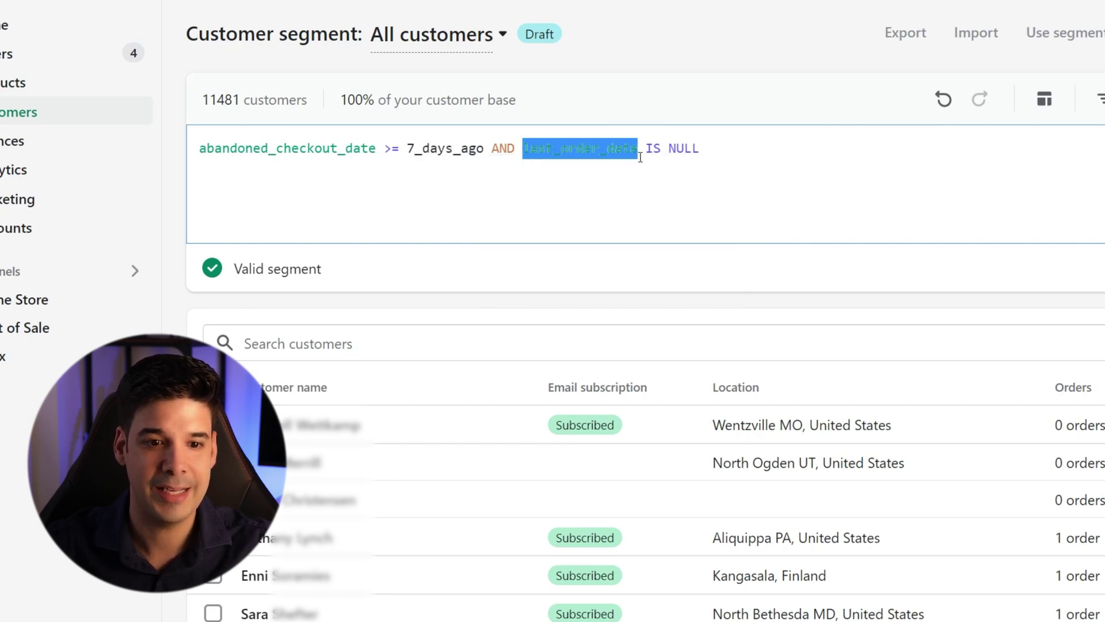
{"action": "left_click", "coordinate": [757, 175]}
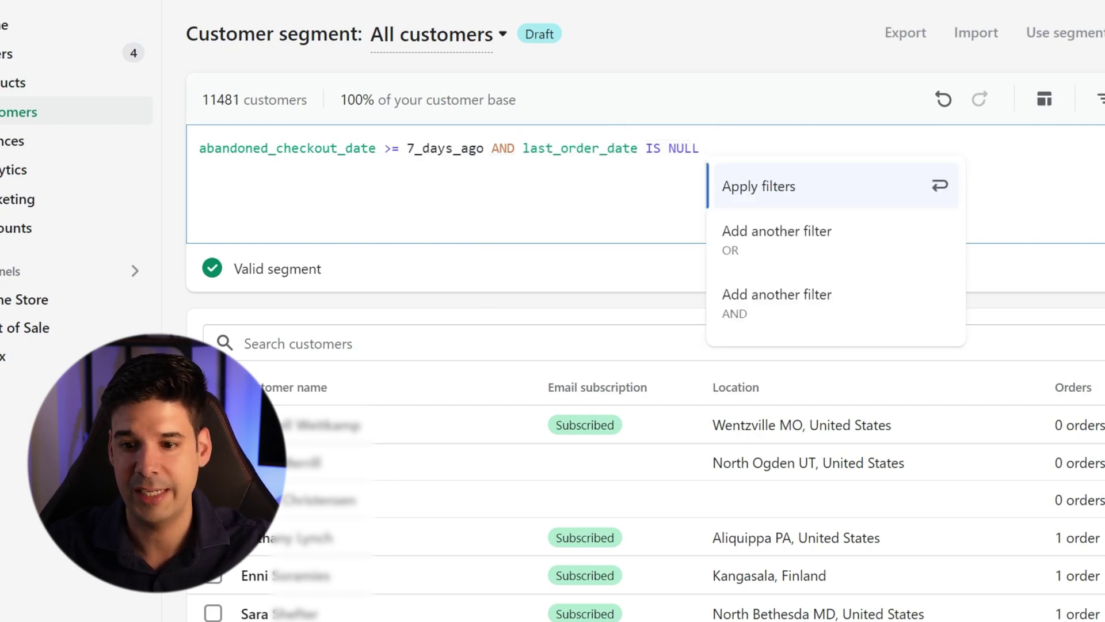
{"action": "key", "text": "Return"}
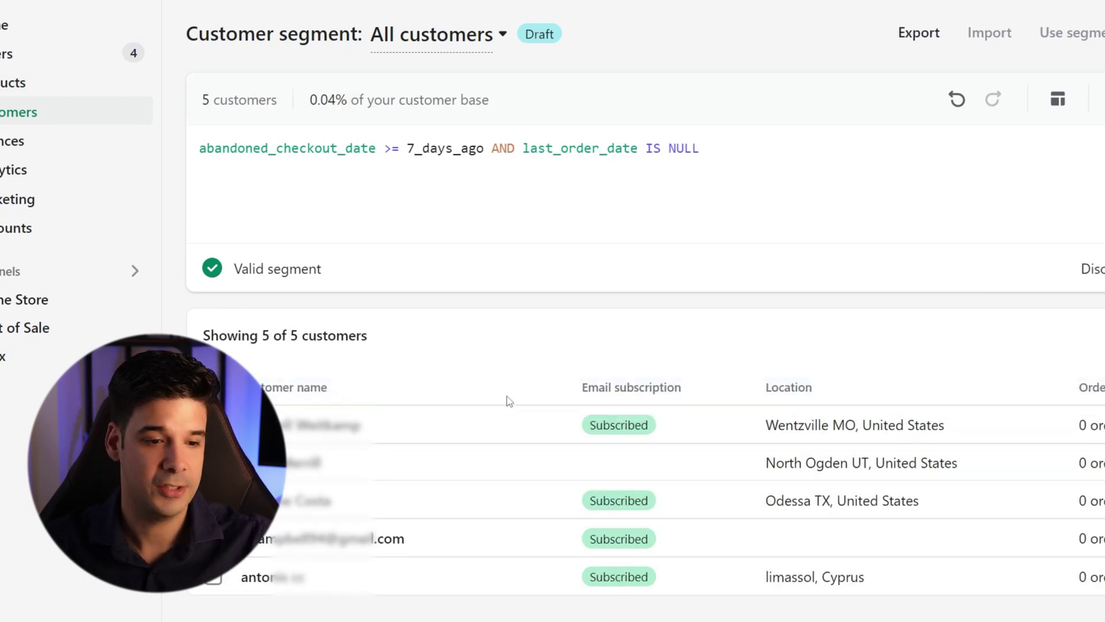
Save the filter as segment 'Black Friday Abandoned Checkout 2022' and start a Send email draft for it
{"action": "left_click", "coordinate": [1067, 265]}
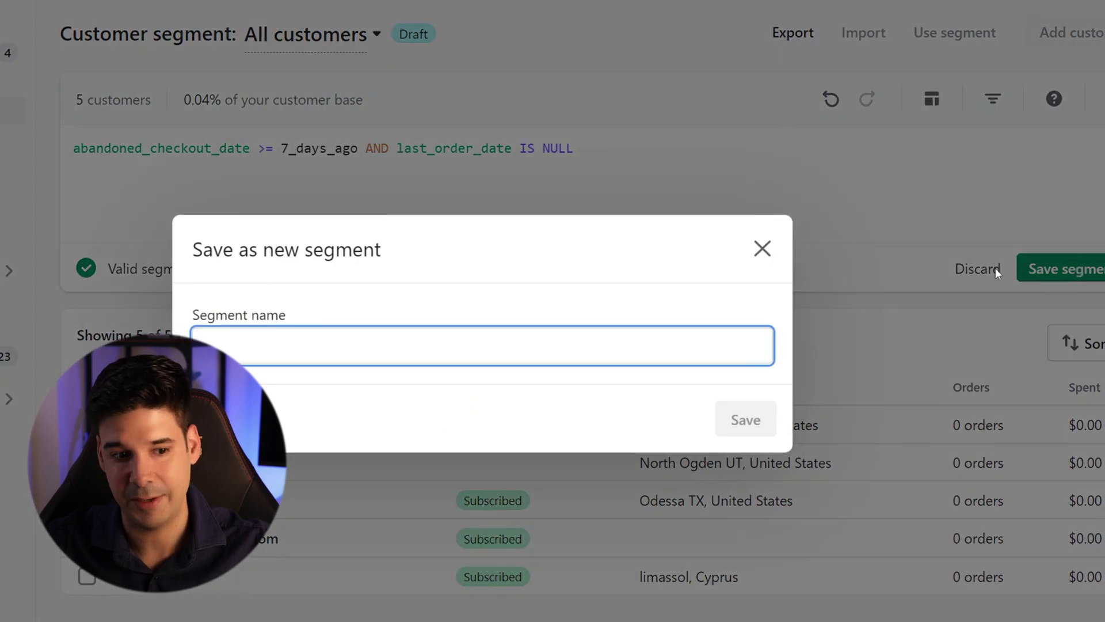
{"action": "type", "text": "Black Friday Abandoned Checkout 2022"}
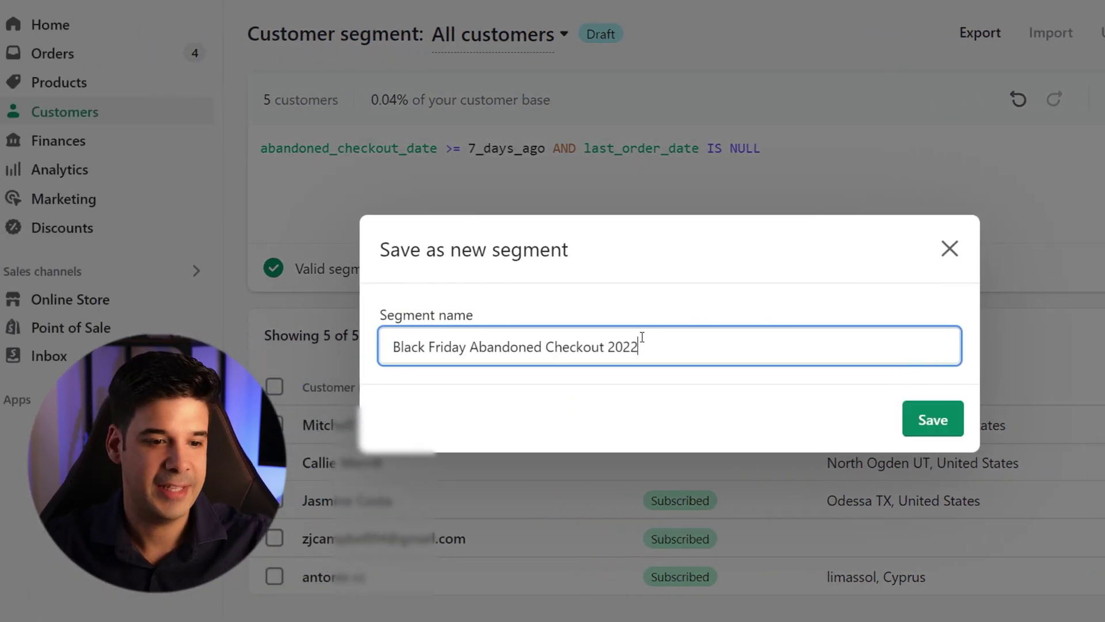
{"action": "left_click", "coordinate": [932, 419]}
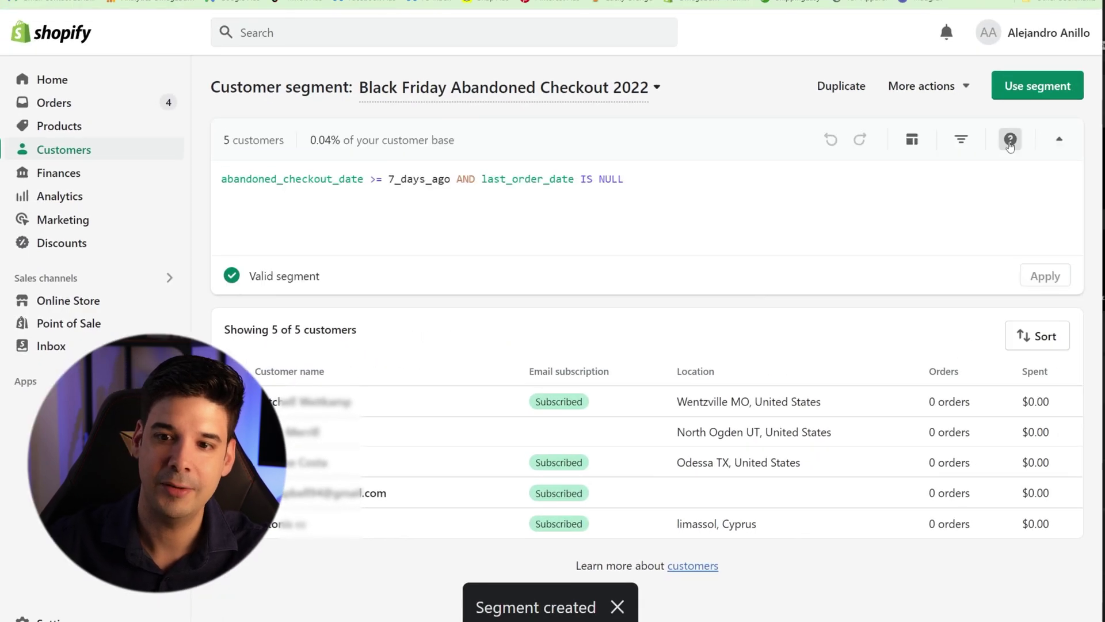
{"action": "left_click", "coordinate": [1040, 87]}
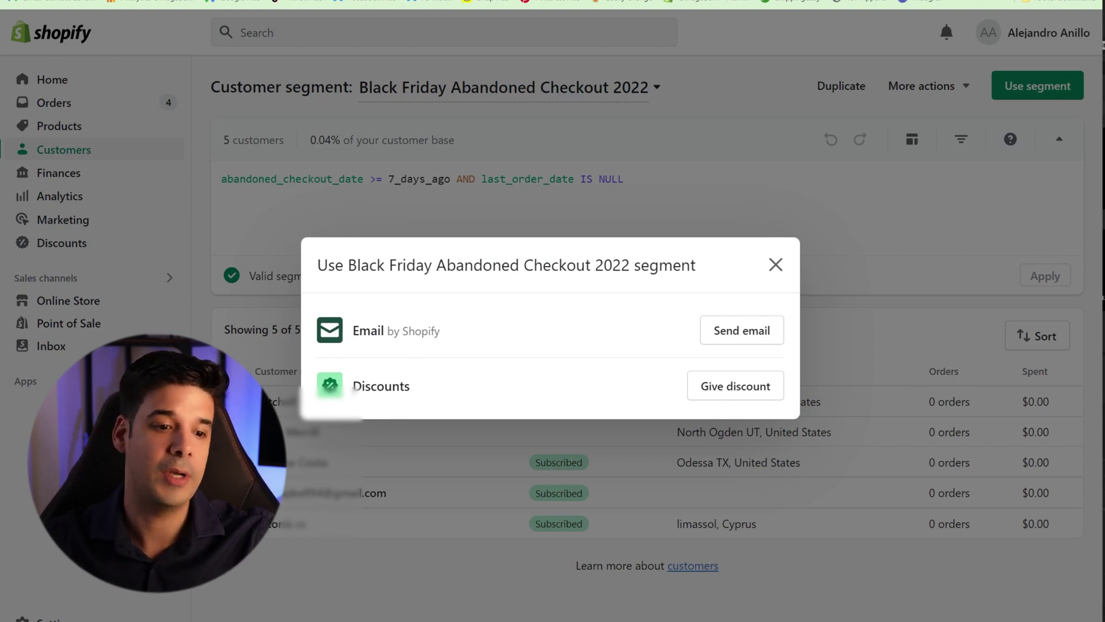
{"action": "left_click", "coordinate": [764, 329]}
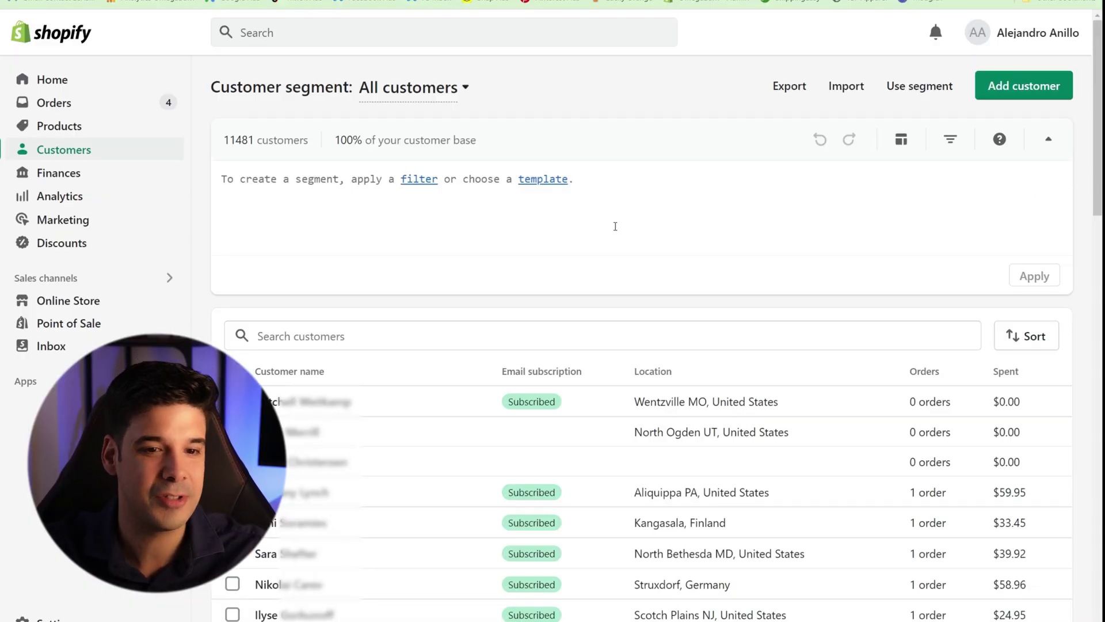
Use the Engage high-value customers template 'Customers who are likely to spend more' (predicted_spend_tier = 'HIGH')
{"action": "left_click", "coordinate": [902, 141]}
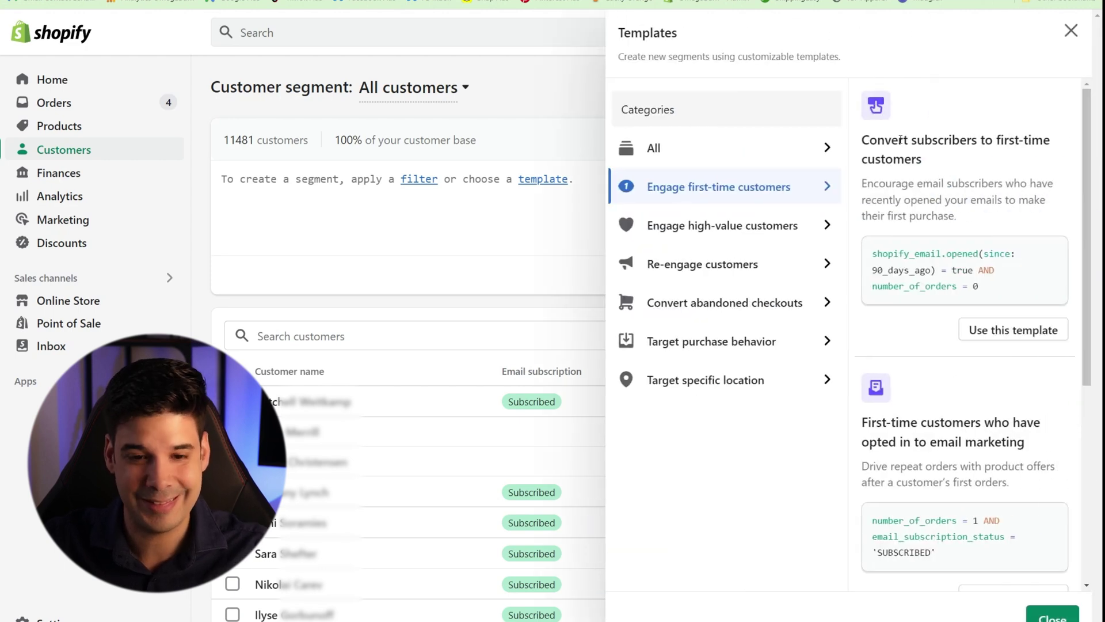
{"action": "left_click", "coordinate": [702, 225]}
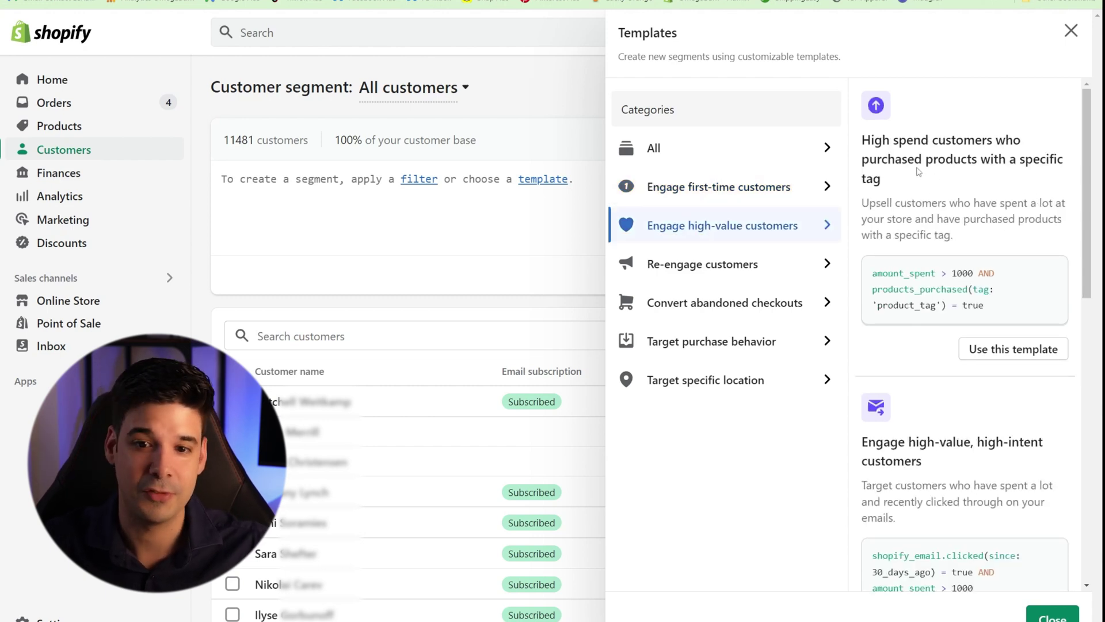
{"action": "left_click_drag", "start_coordinate": [920, 162], "coordinate": [1035, 173]}
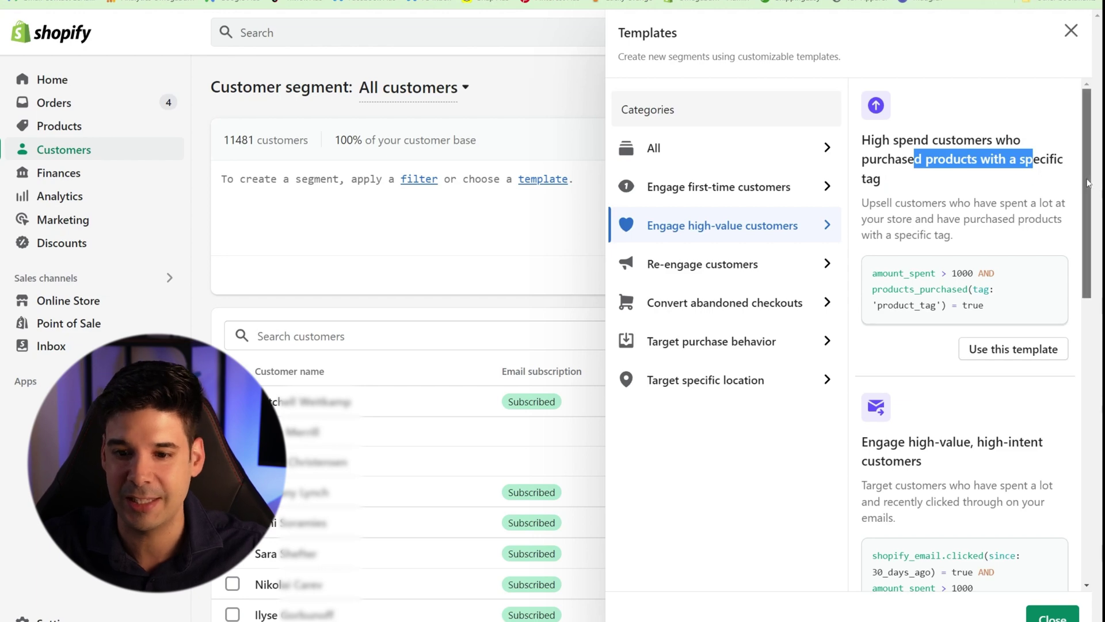
{"action": "scroll", "coordinate": [936, 264], "scroll_direction": "down", "scroll_amount": 4}
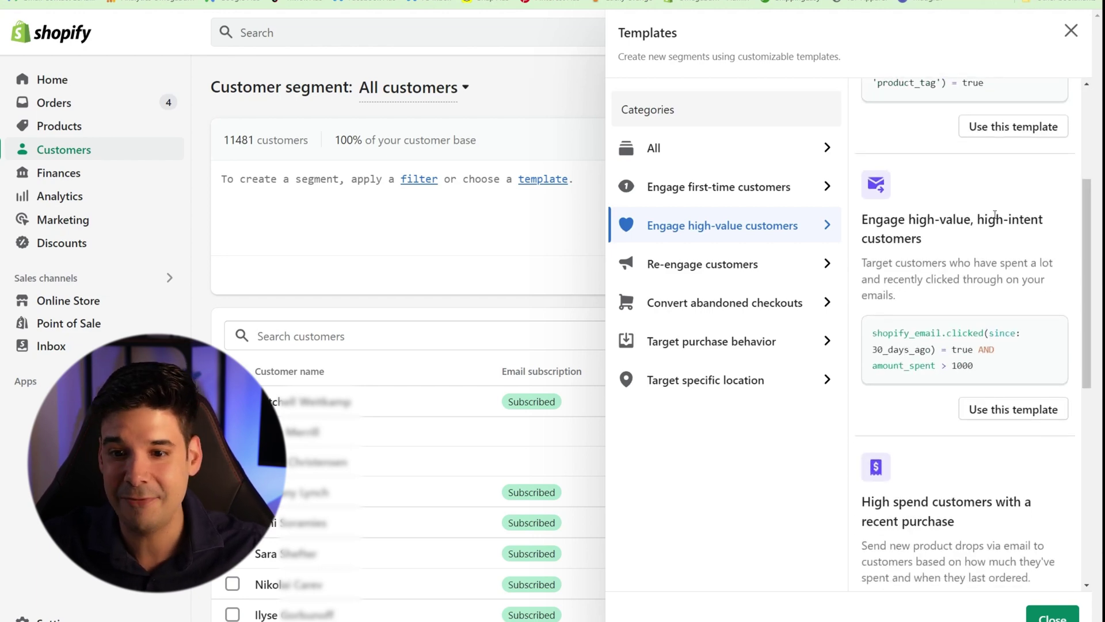
{"action": "scroll", "coordinate": [1036, 337], "scroll_direction": "down", "scroll_amount": 1}
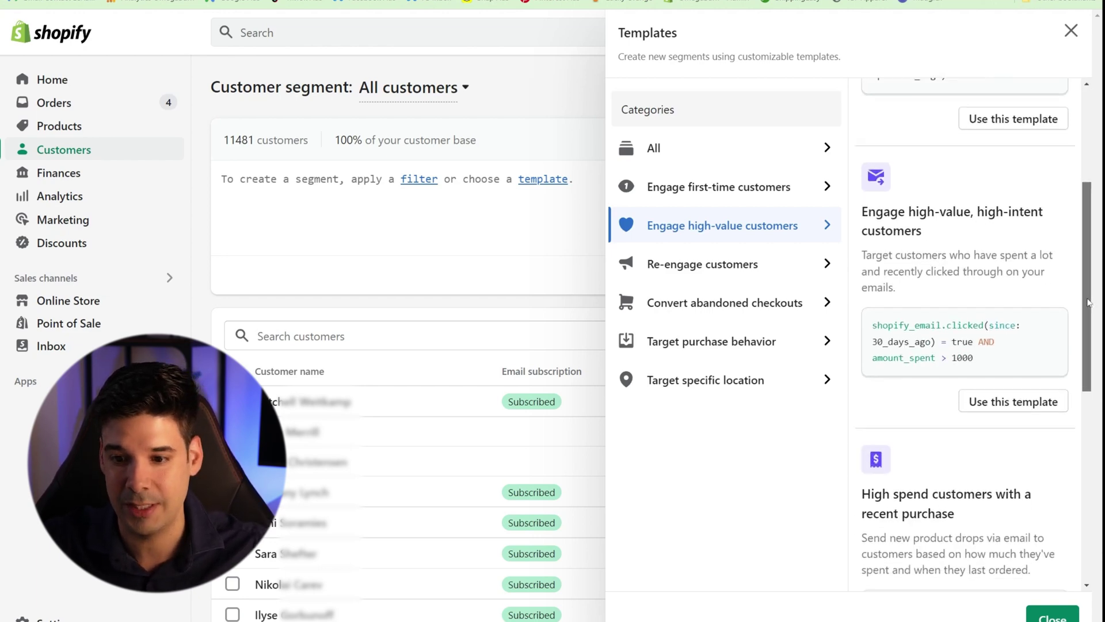
{"action": "left_click_drag", "start_coordinate": [871, 291], "coordinate": [1005, 325]}
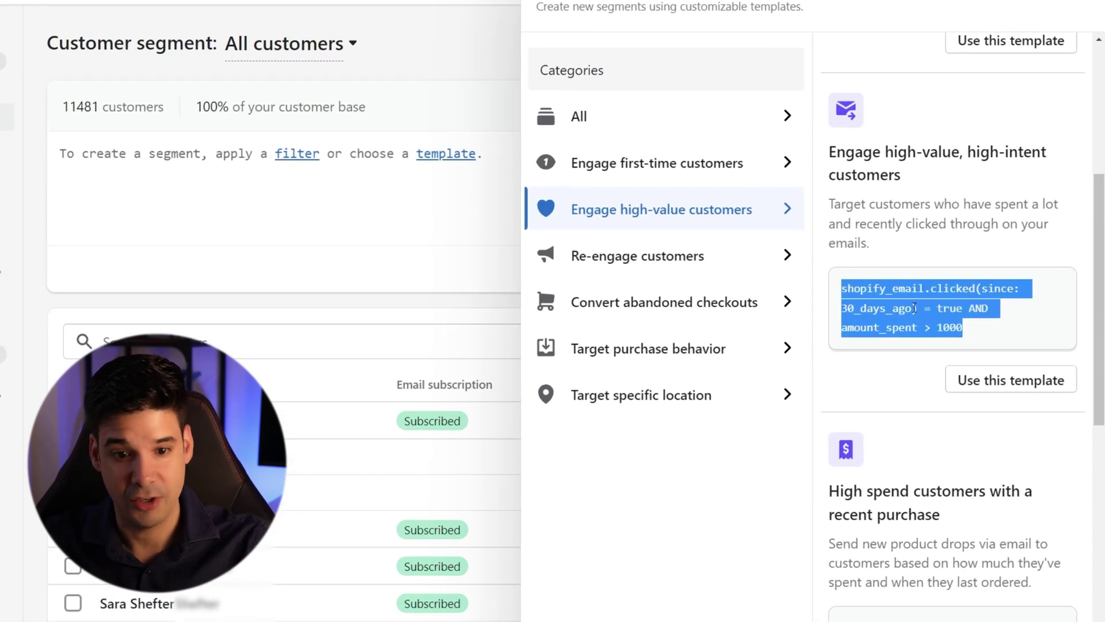
{"action": "left_click", "coordinate": [1056, 326]}
{"action": "left_click_drag", "start_coordinate": [1099, 199], "coordinate": [1100, 315]}
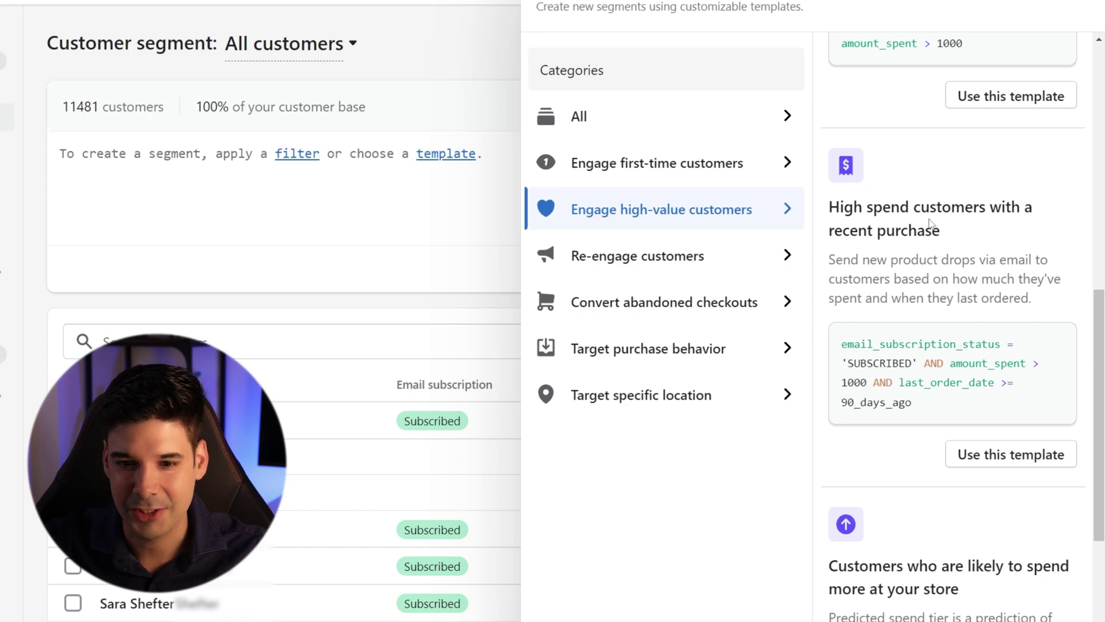
{"action": "left_click_drag", "start_coordinate": [1100, 323], "coordinate": [1099, 417]}
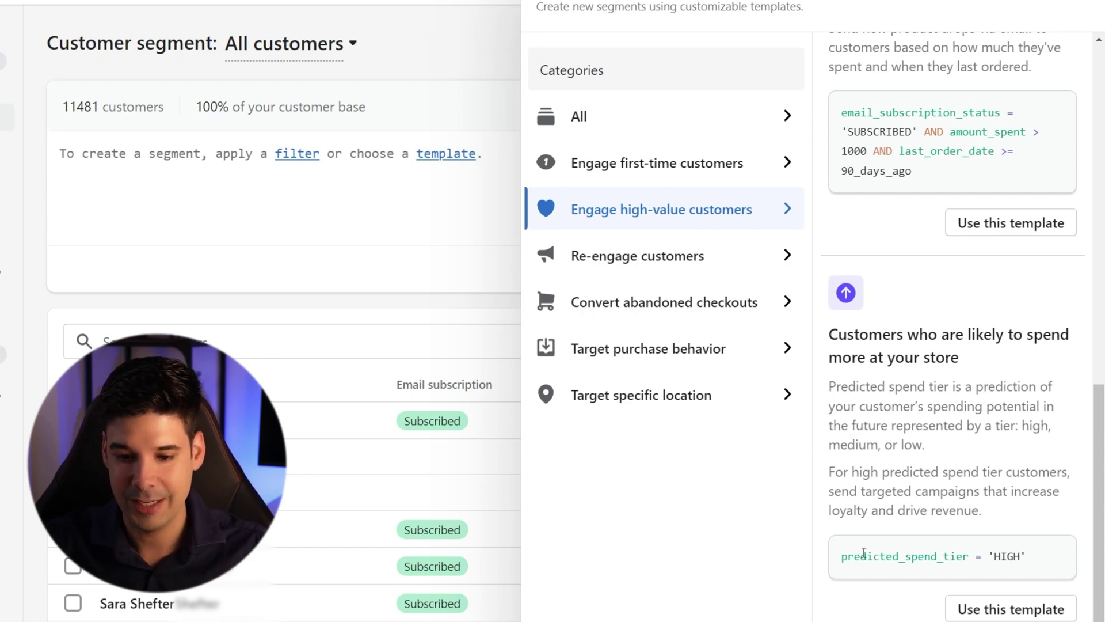
{"action": "left_click_drag", "start_coordinate": [865, 557], "coordinate": [1028, 571]}
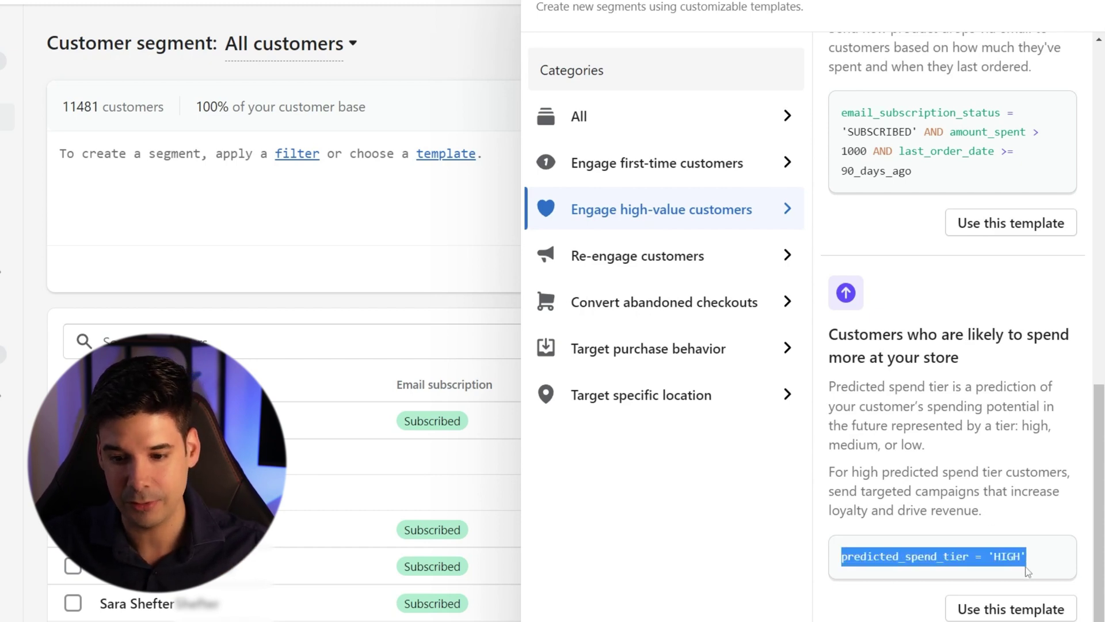
{"action": "left_click", "coordinate": [1013, 611]}
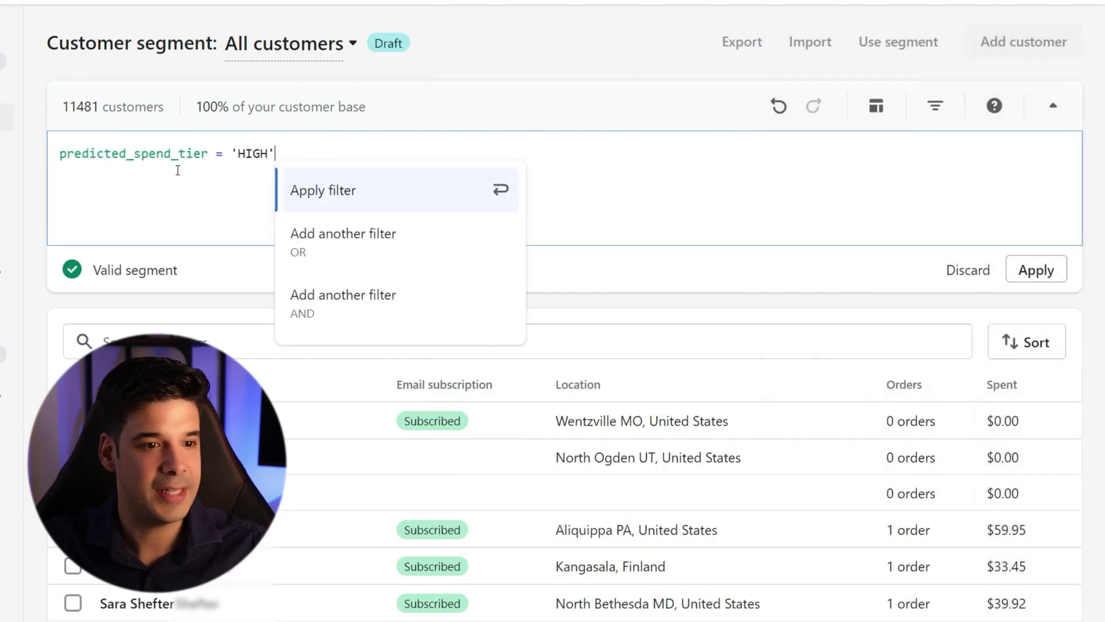
Run predicted_spend_tier = 'HIGH', checking the other tier values and the 259 matching customers
{"action": "left_click", "coordinate": [249, 152]}
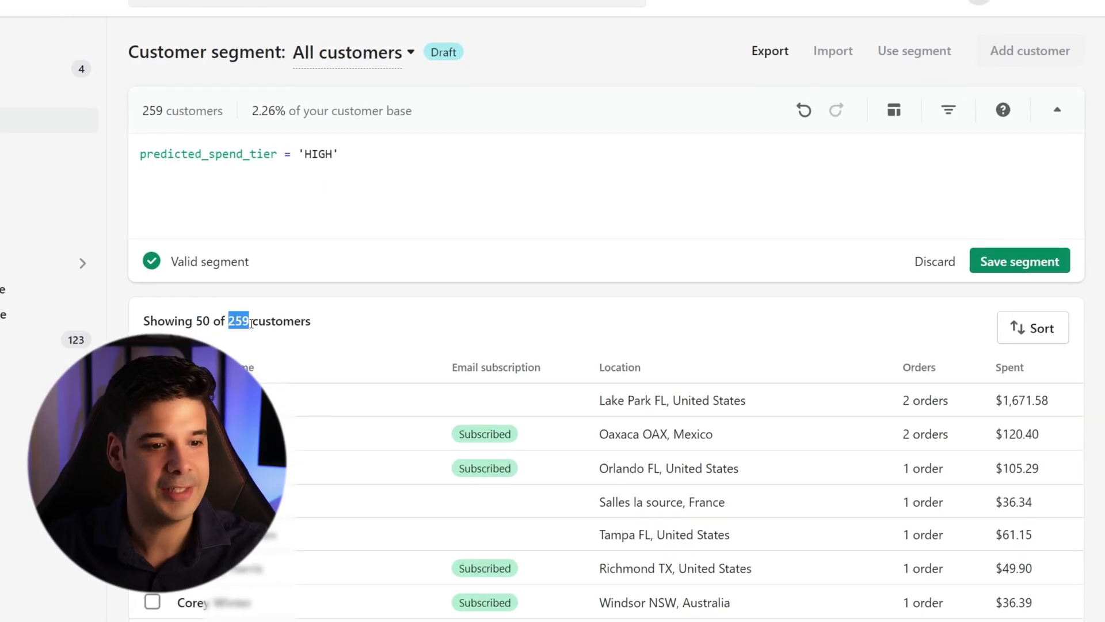
{"action": "left_click_drag", "start_coordinate": [252, 324], "coordinate": [322, 325]}
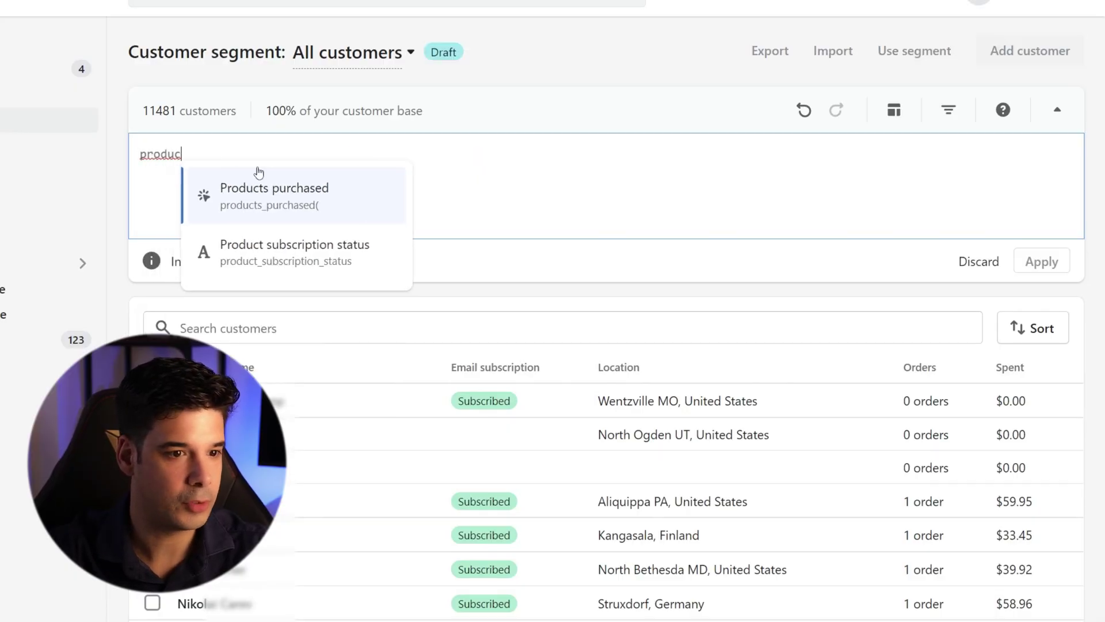
Filter to customers who purchased products tagged 'sweat activated', leaving 6116 customers
{"action": "left_click", "coordinate": [264, 192]}
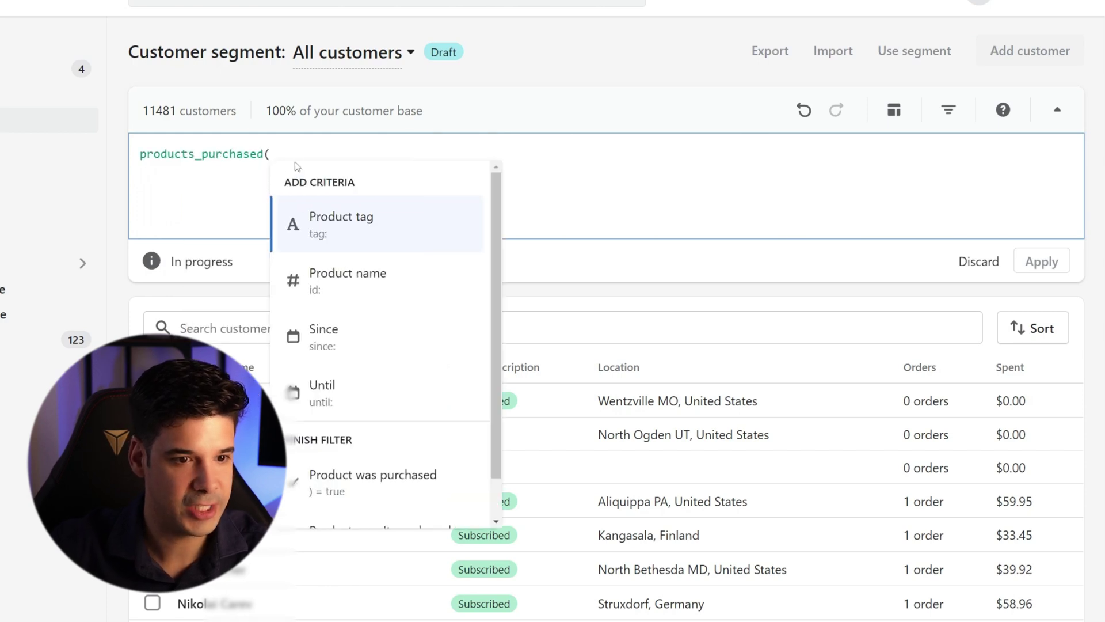
{"action": "left_click", "coordinate": [347, 230]}
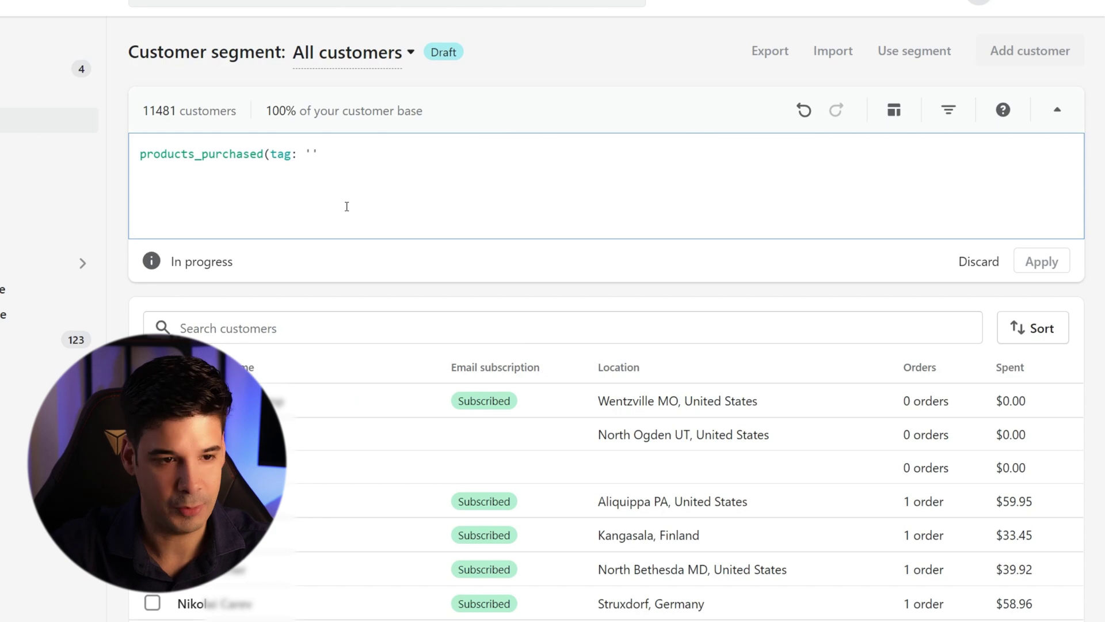
{"action": "type", "text": "sweat activated"}
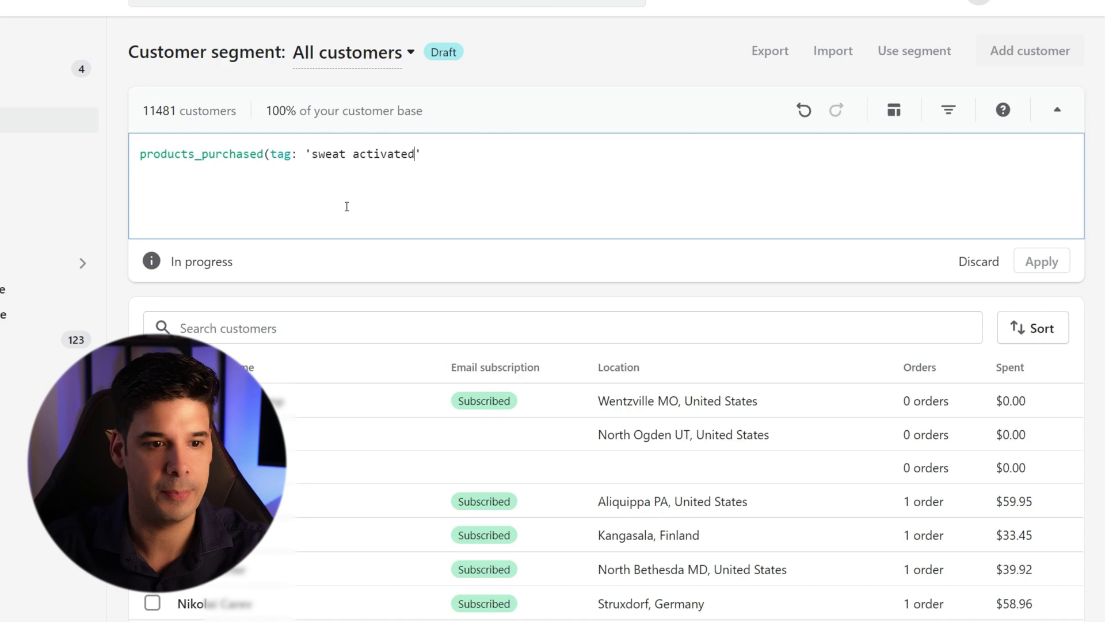
{"action": "type", "text": "'"}
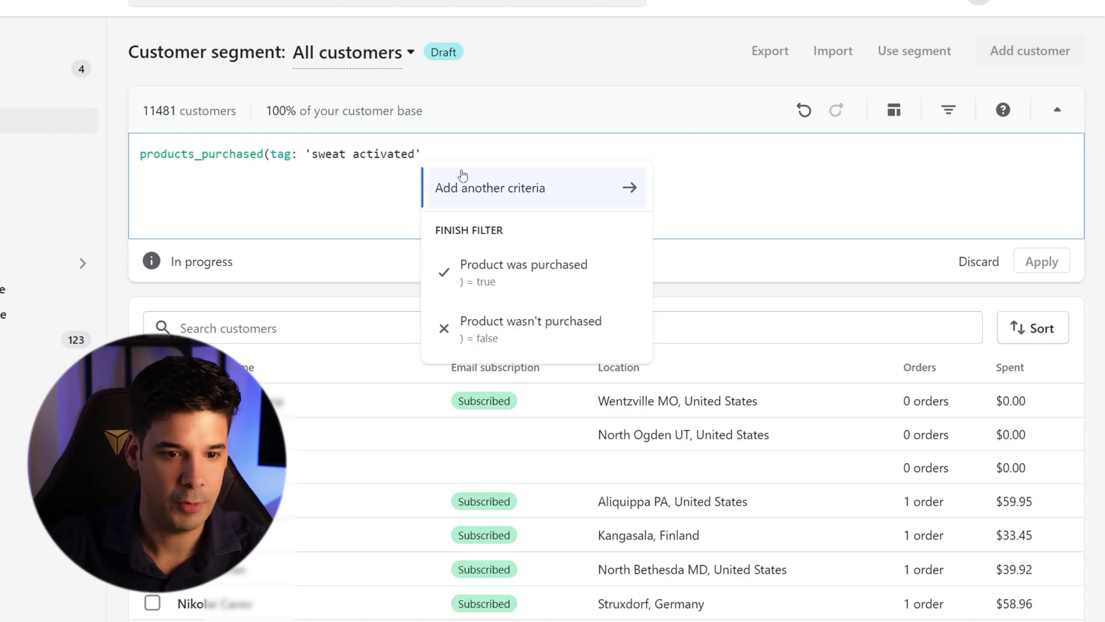
{"action": "left_click", "coordinate": [509, 277]}
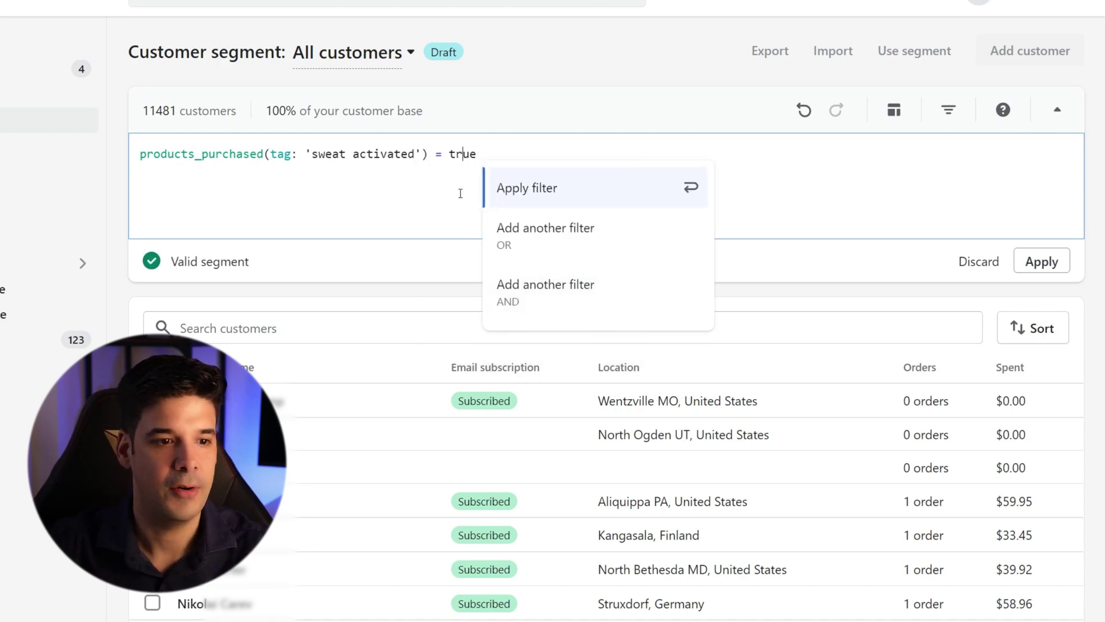
{"action": "left_click", "coordinate": [1054, 265]}
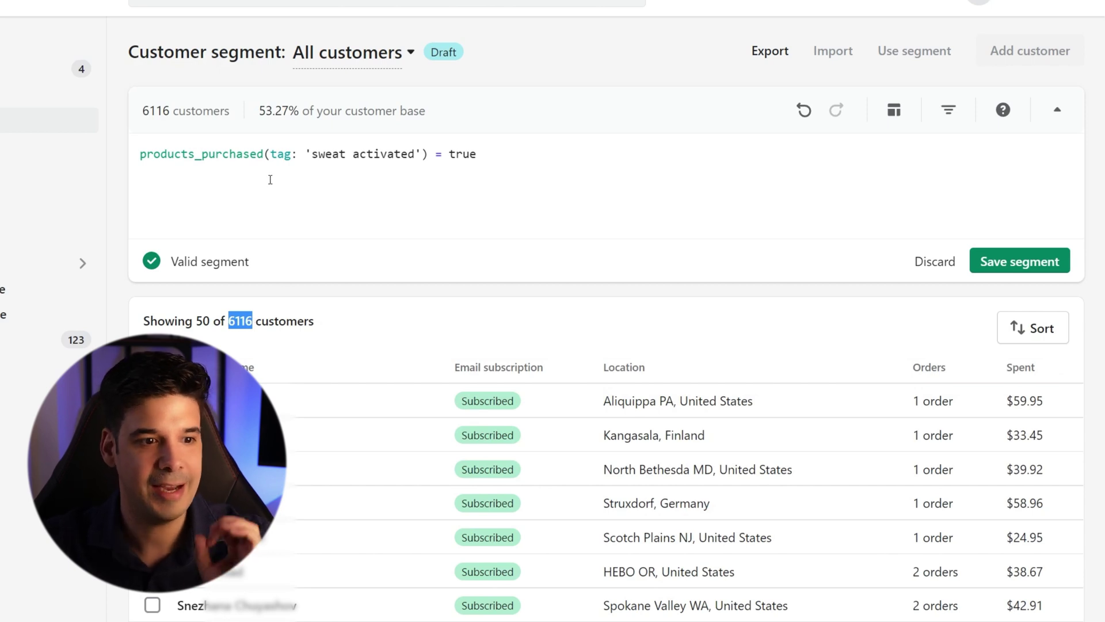
Add an AND condition that customer cities contains exactly Miami, Florida, leaving 47 customers
{"action": "left_click_drag", "start_coordinate": [313, 153], "coordinate": [416, 153]}
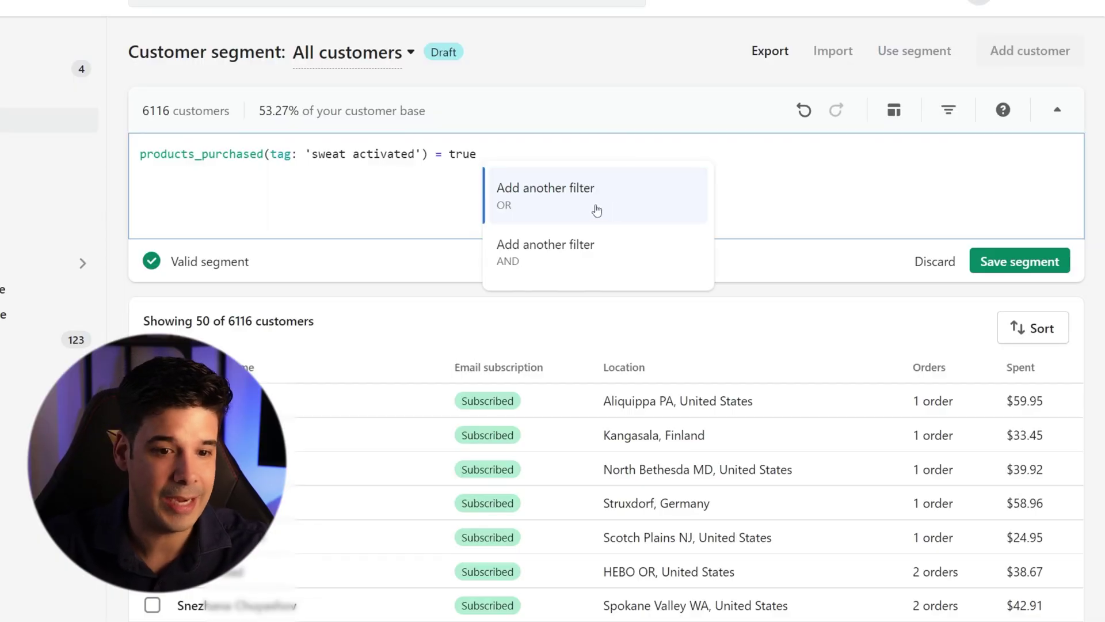
{"action": "left_click", "coordinate": [530, 260]}
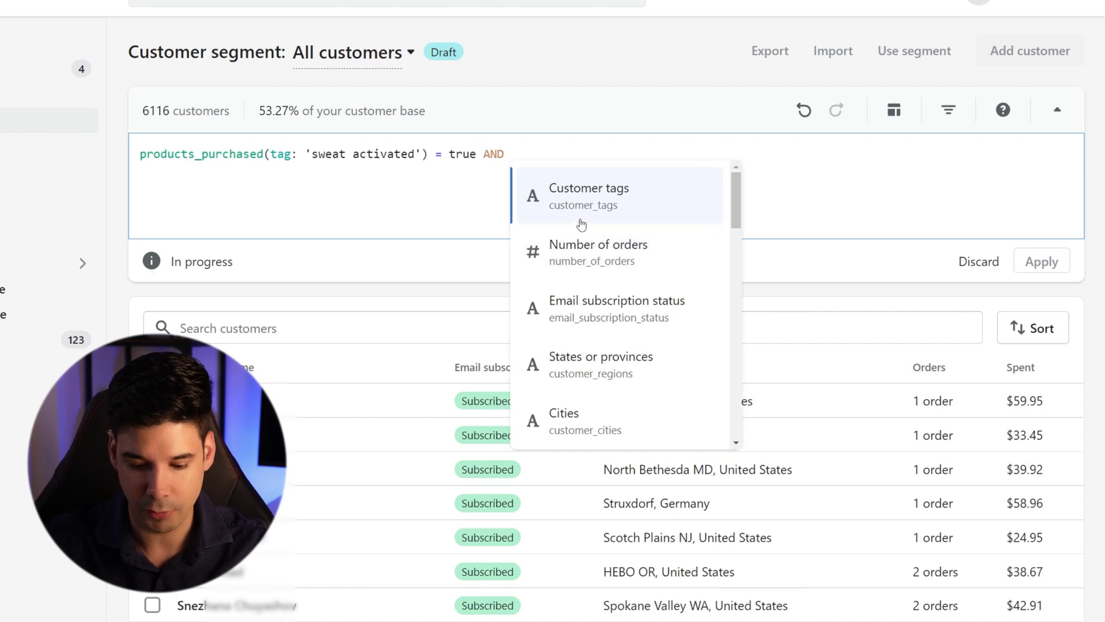
{"action": "type", "text": "citi"}
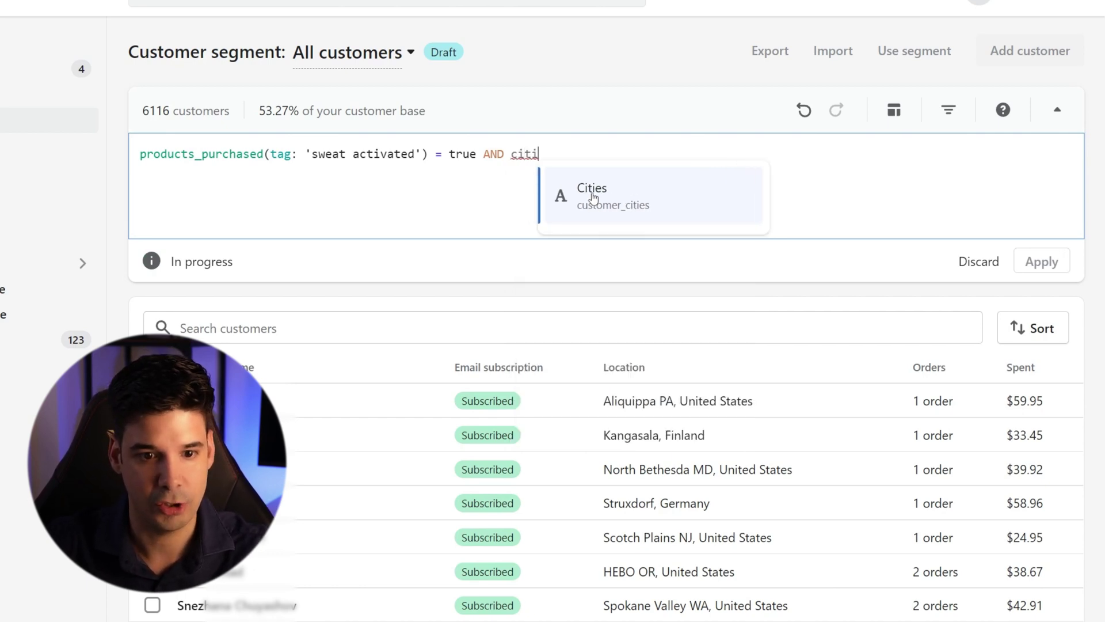
{"action": "left_click", "coordinate": [592, 197]}
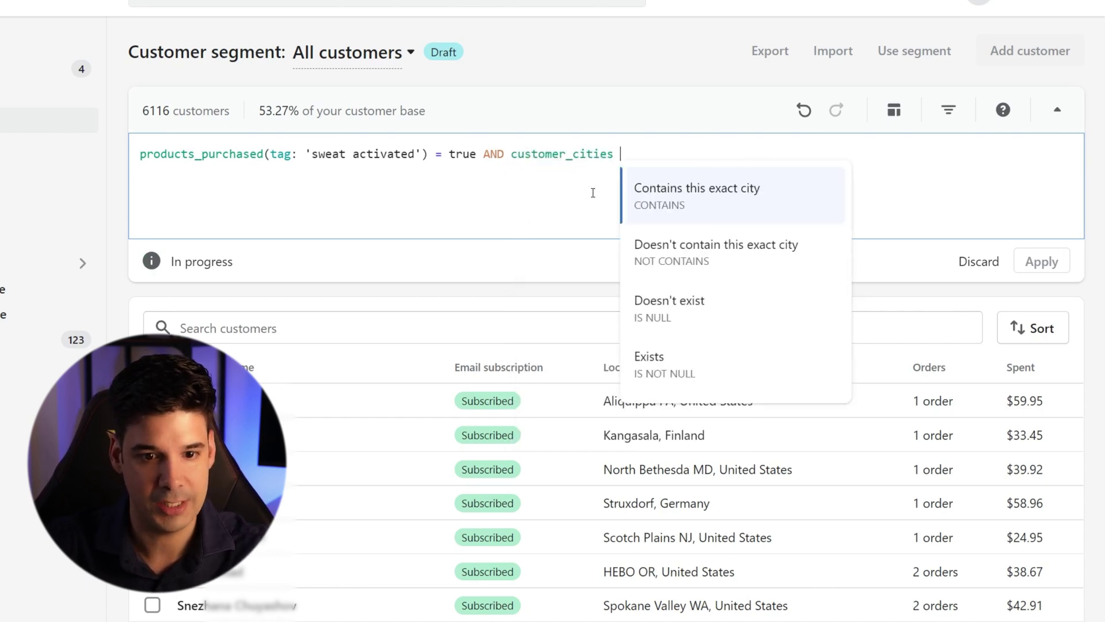
{"action": "left_click", "coordinate": [695, 200]}
{"action": "type", "text": "miami"}
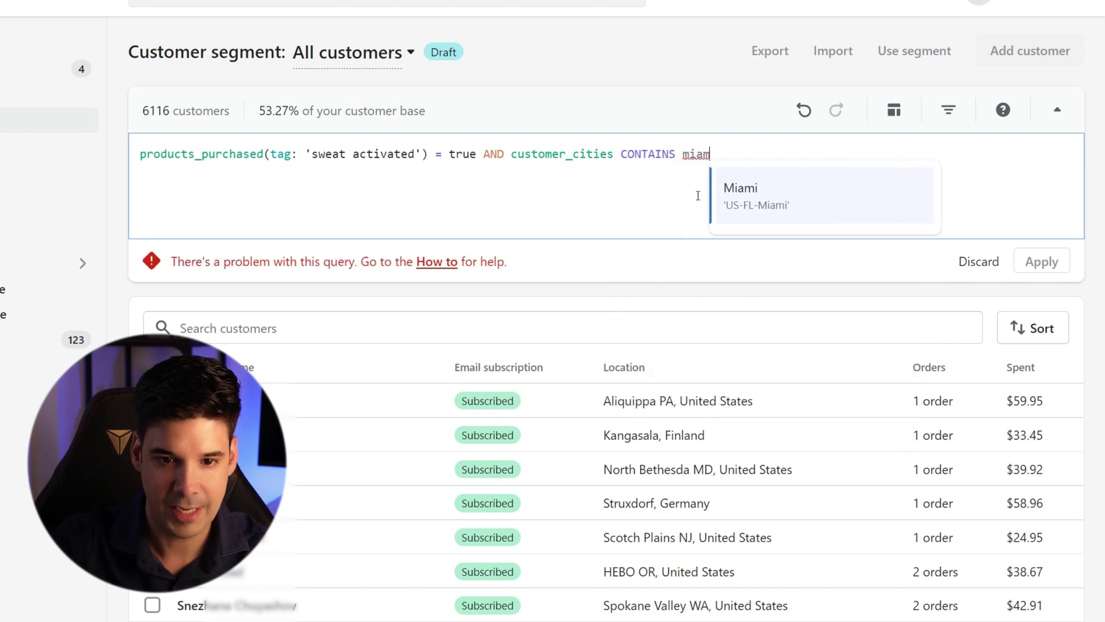
{"action": "left_click", "coordinate": [770, 195]}
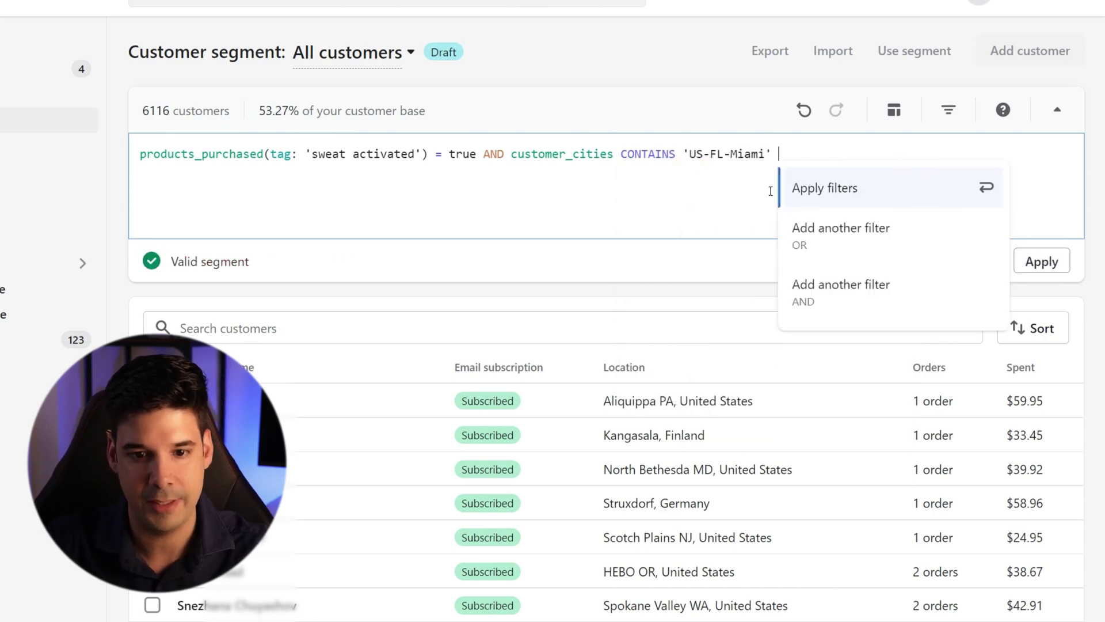
{"action": "left_click", "coordinate": [901, 190]}
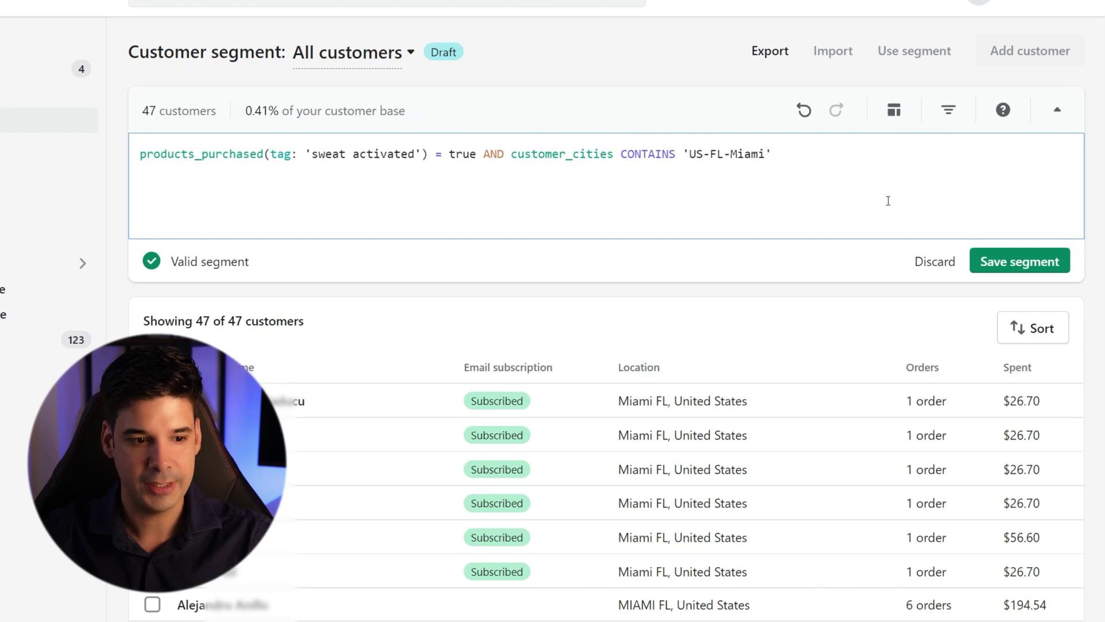
{"action": "left_click_drag", "start_coordinate": [230, 328], "coordinate": [299, 330]}
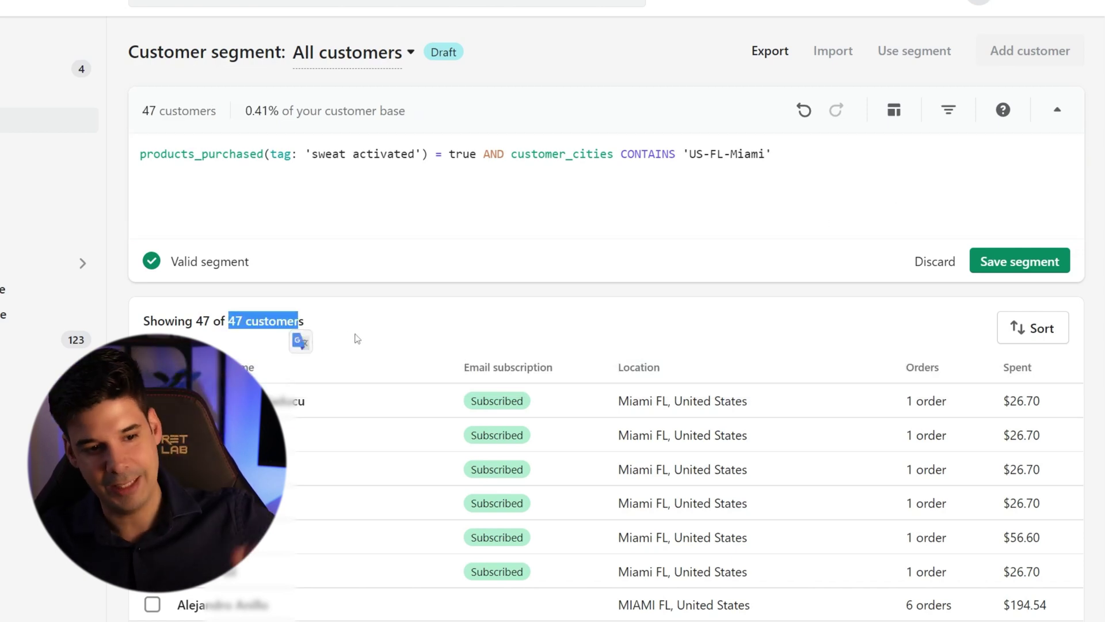